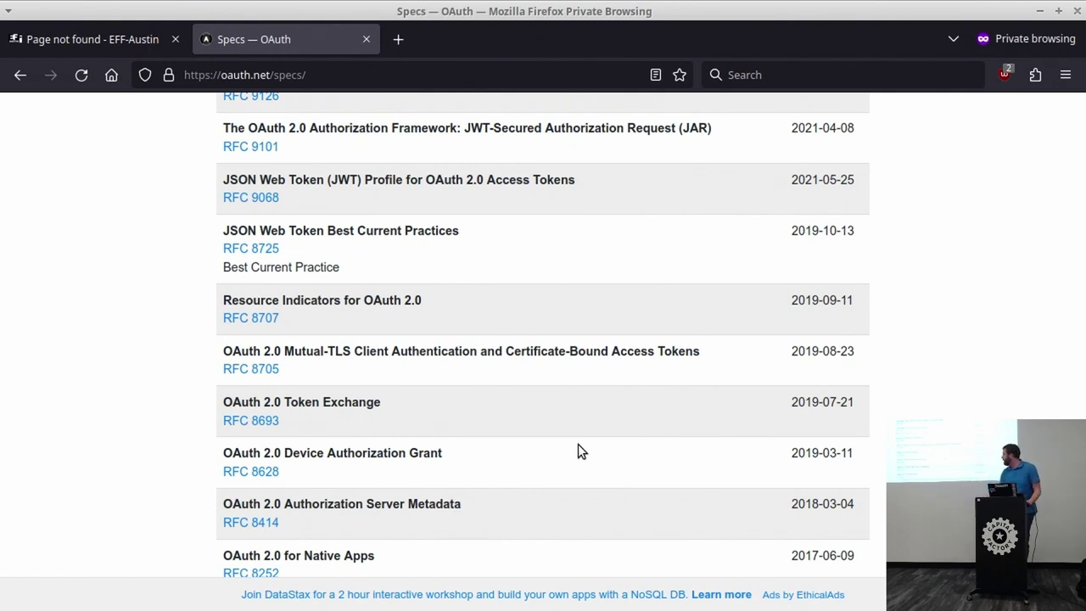
Scroll through the older OAuth 2.0 RFCs and highlight the 7009 Token Revocation entry.
{"action": "scroll", "coordinate": [578, 445], "scroll_direction": "down", "scroll_amount": 10}
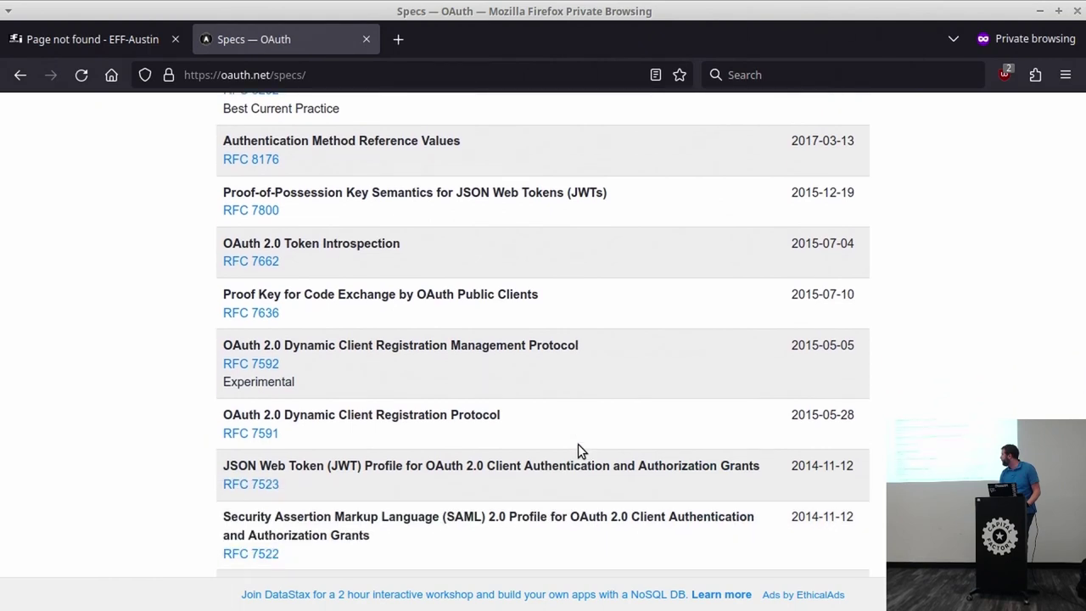
{"action": "scroll", "coordinate": [491, 445], "scroll_direction": "down", "scroll_amount": 8}
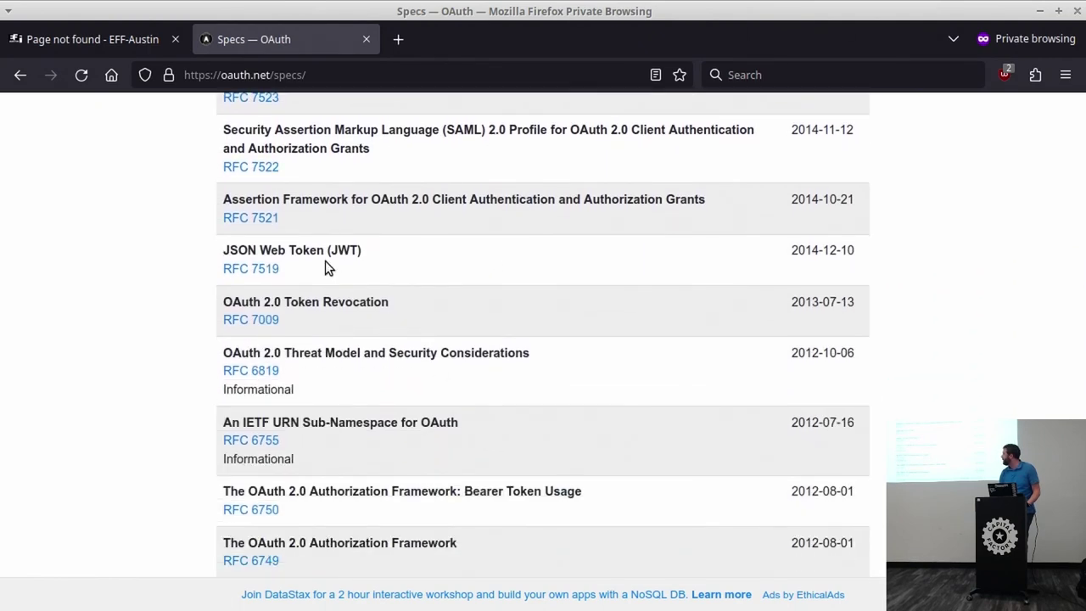
{"action": "left_click_drag", "start_coordinate": [324, 324], "coordinate": [309, 287]}
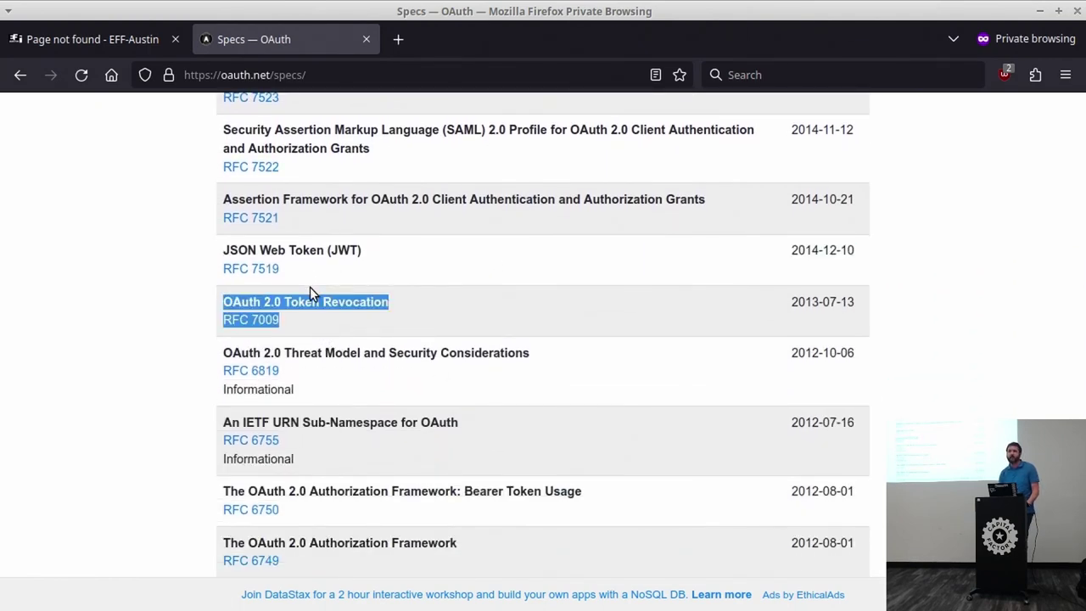
{"action": "left_click", "coordinate": [341, 311]}
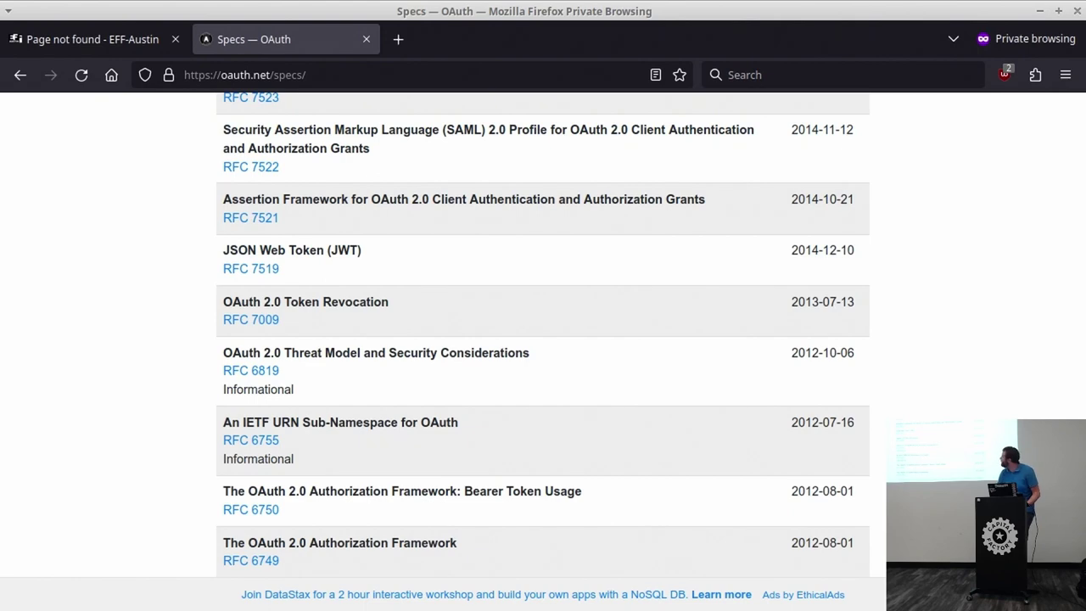
Load GitHub in the EFF-Austin tab and open the account's Public profile settings.
{"action": "left_click", "coordinate": [136, 40]}
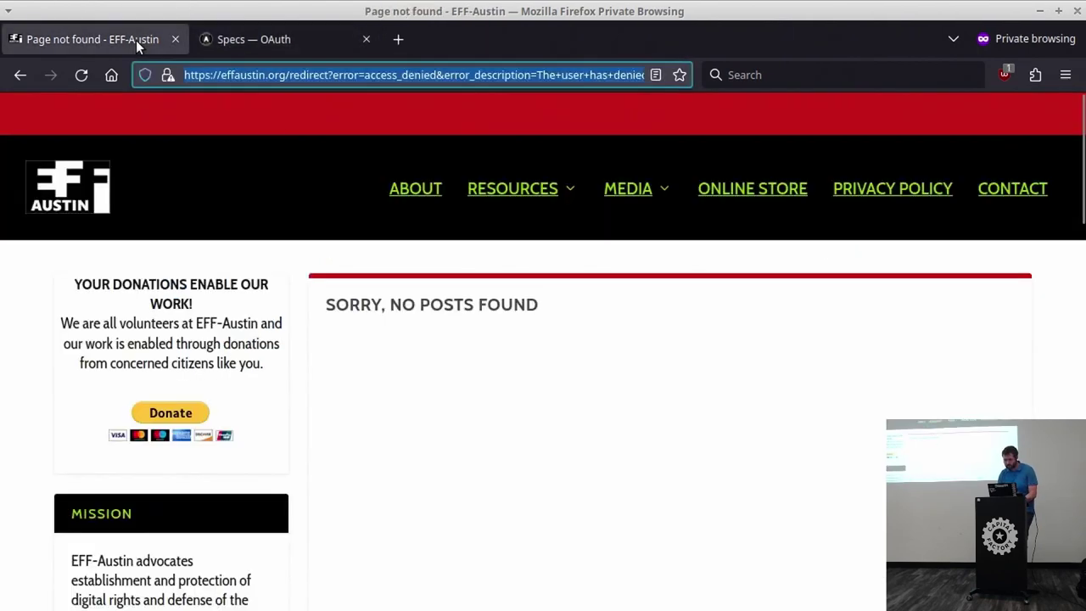
{"action": "type", "text": "git"}
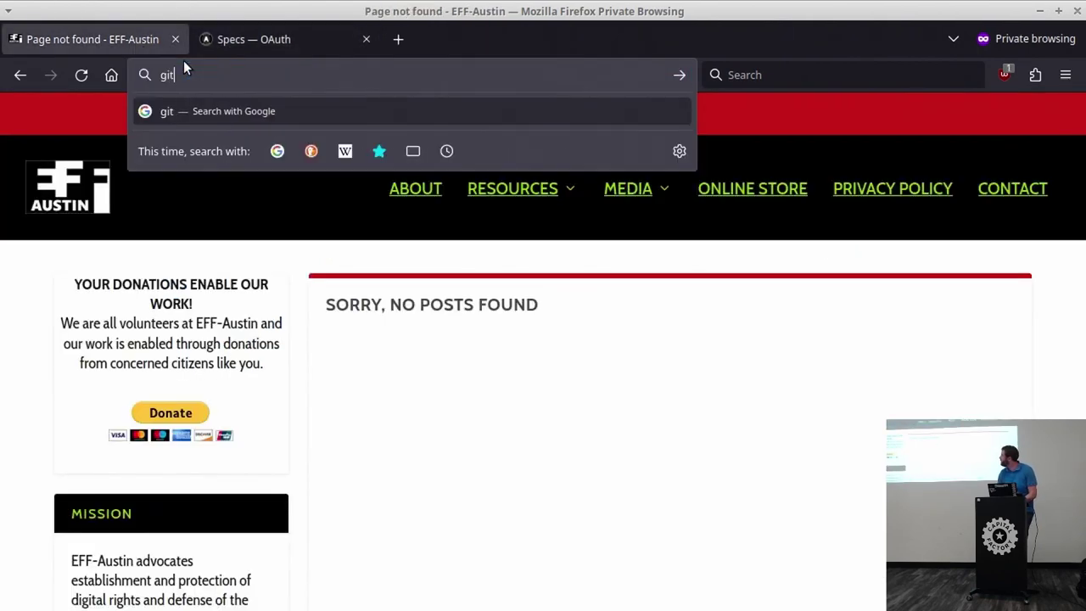
{"action": "type", "text": "hub"}
{"action": "key", "text": "ctrl+Return"}
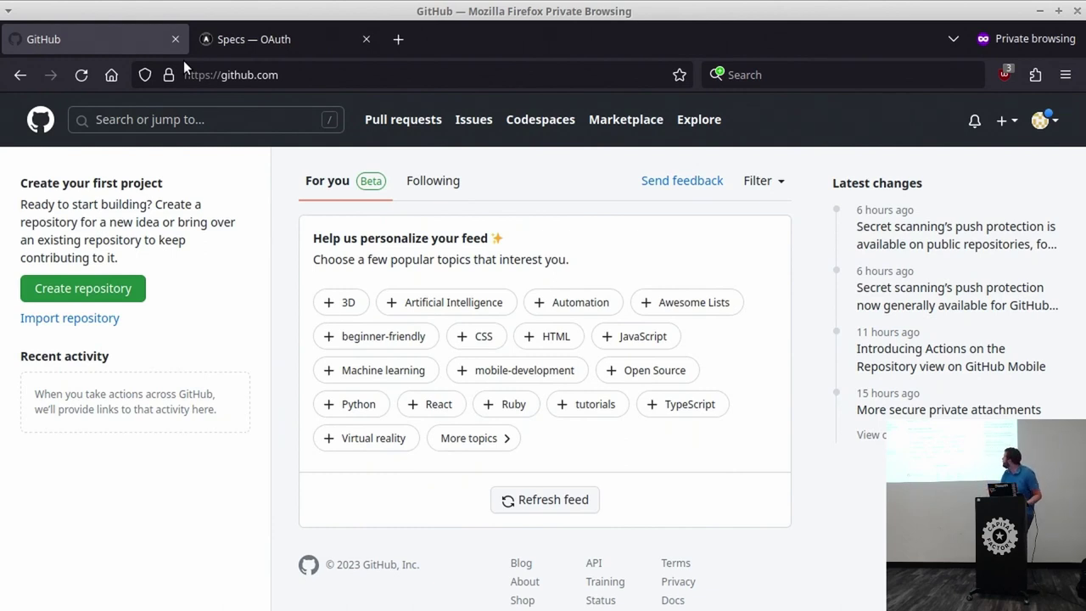
{"action": "left_click", "coordinate": [1039, 123]}
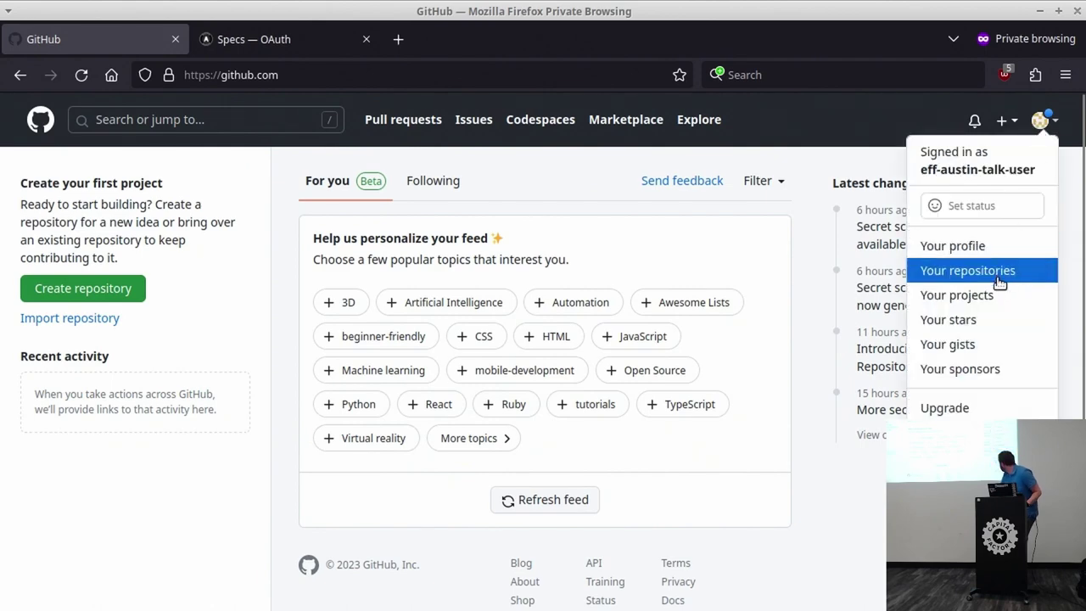
{"action": "left_click", "coordinate": [950, 513]}
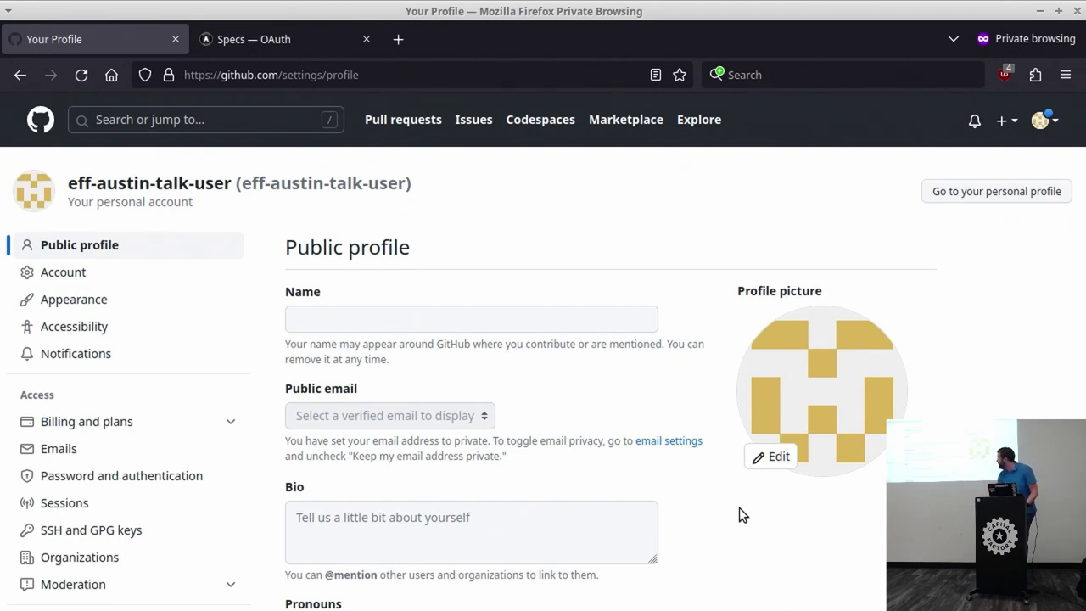
View Applications > Authorized OAuth Apps and check its 'No authorized applications' message.
{"action": "scroll", "coordinate": [157, 415], "scroll_direction": "down", "scroll_amount": 3}
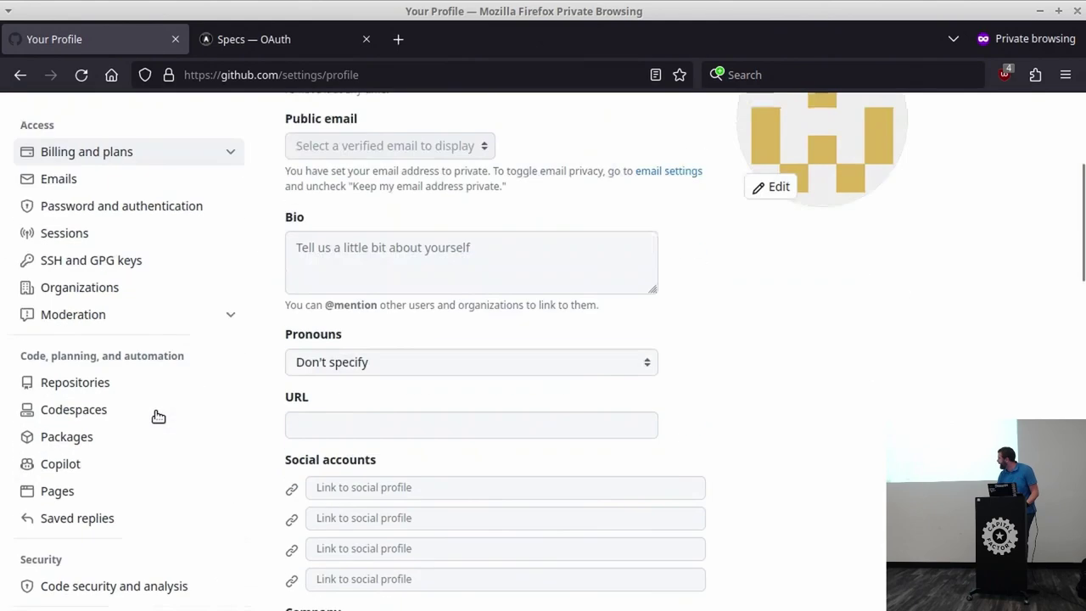
{"action": "scroll", "coordinate": [138, 441], "scroll_direction": "down", "scroll_amount": 2}
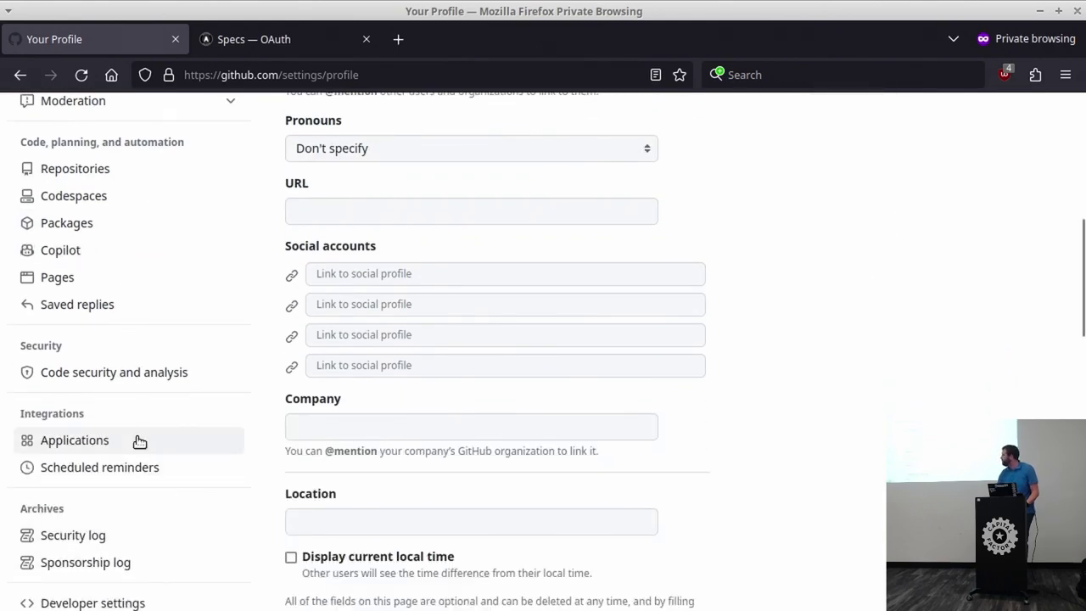
{"action": "left_click", "coordinate": [121, 440]}
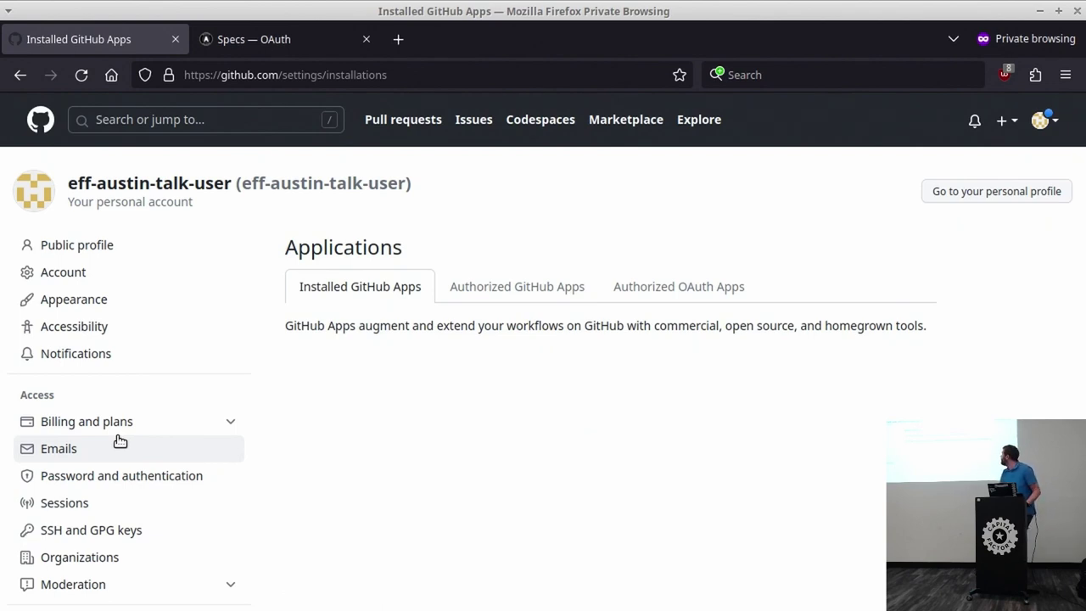
{"action": "left_click", "coordinate": [632, 299]}
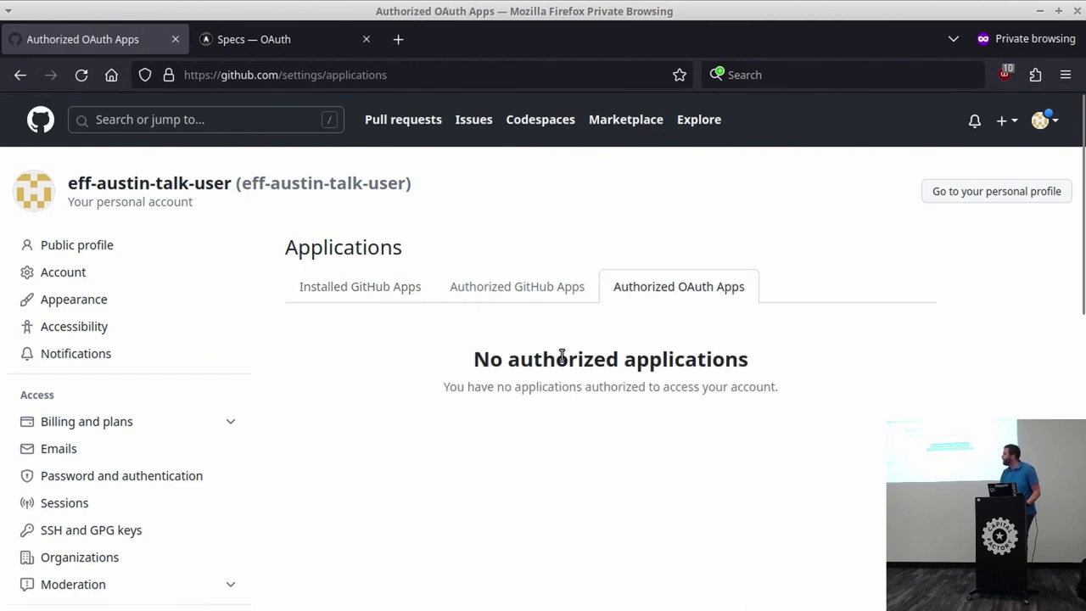
{"action": "left_click_drag", "start_coordinate": [556, 342], "coordinate": [720, 429]}
{"action": "left_click", "coordinate": [719, 430]}
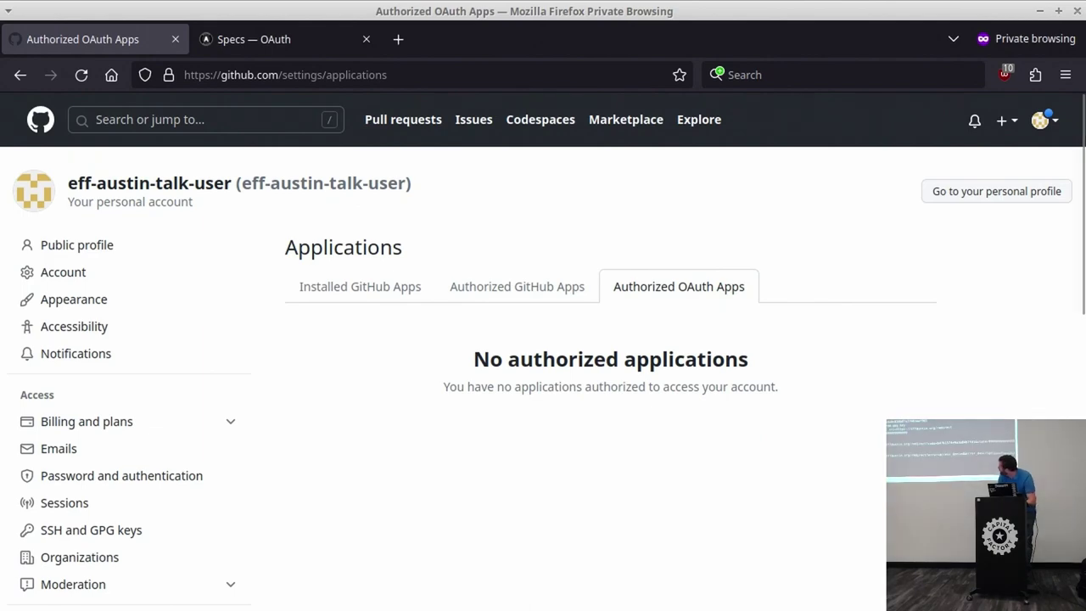
Open the user:email and read:gpg_key authorize URL in a new private tab and authorize the app.
{"action": "key", "text": "alt+Tab"}
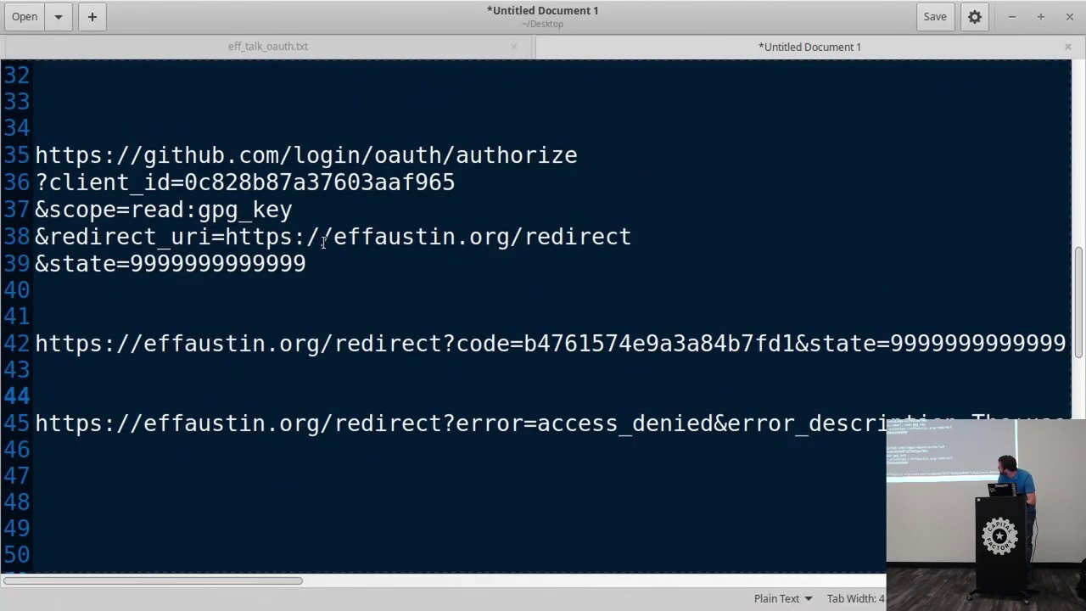
{"action": "scroll", "coordinate": [322, 242], "scroll_direction": "up", "scroll_amount": 3}
{"action": "left_click_drag", "start_coordinate": [322, 260], "coordinate": [23, 160]}
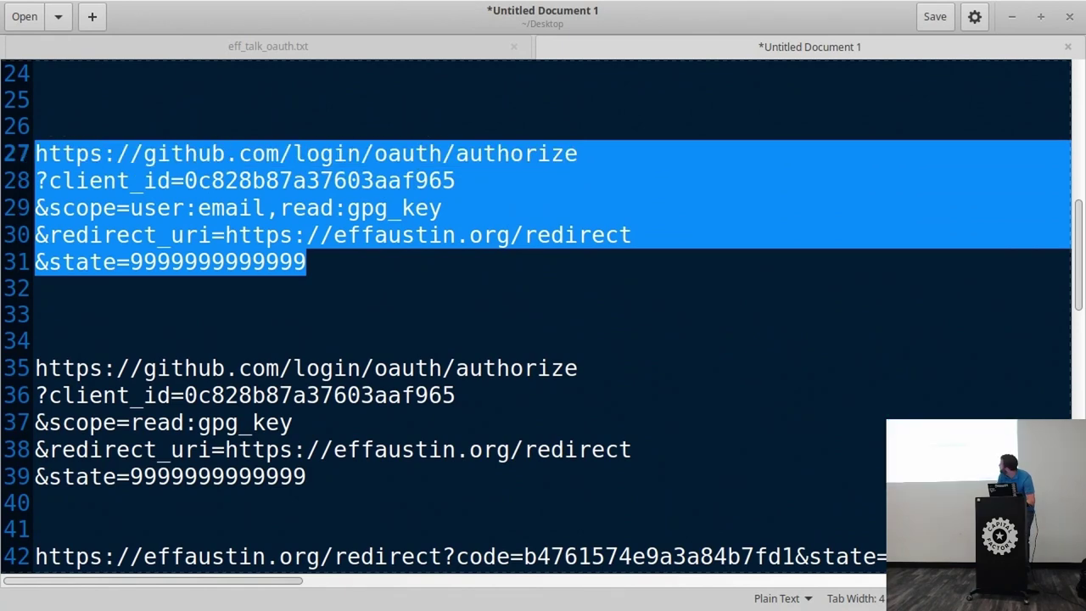
{"action": "key", "text": "alt+Tab"}
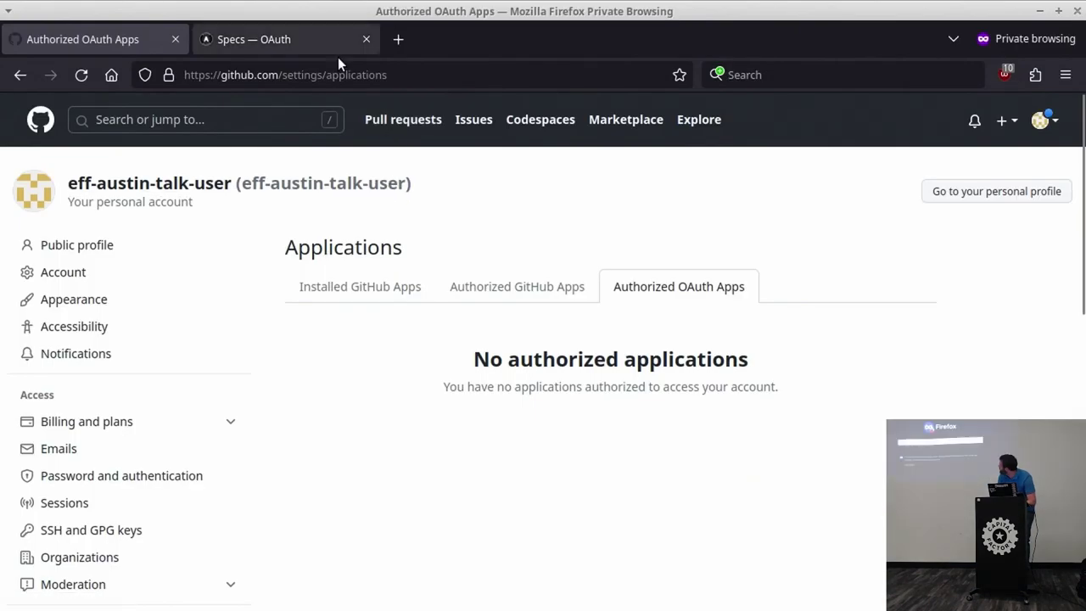
{"action": "left_click", "coordinate": [395, 43]}
{"action": "key", "text": "ctrl+v"}
{"action": "key", "text": "Return"}
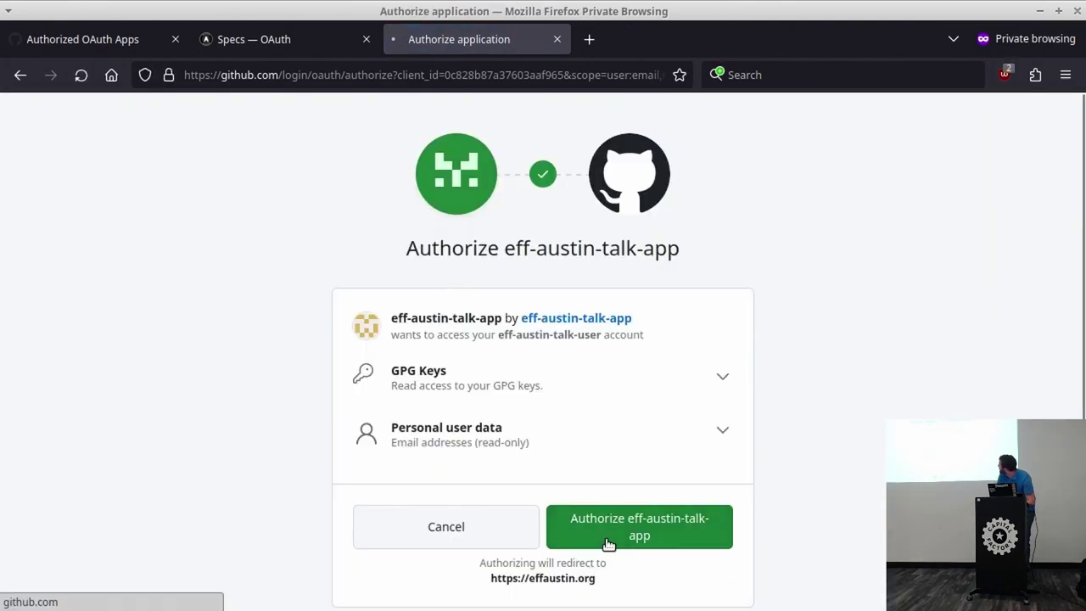
{"action": "left_click", "coordinate": [605, 543]}
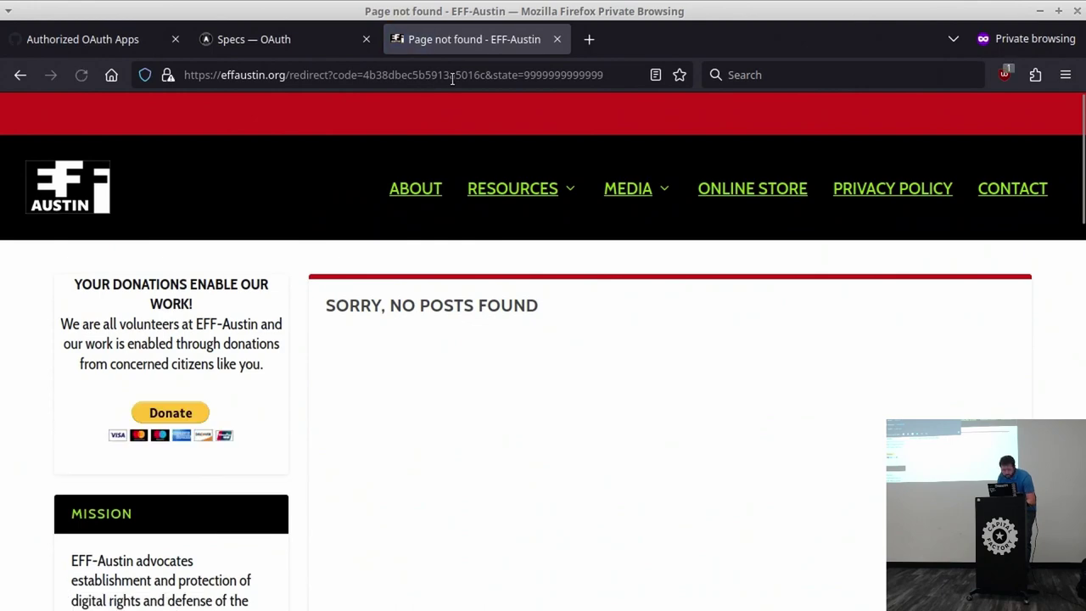
Replace the old CODE value on gedit line 55 with the new authorization code.
{"action": "double_click", "coordinate": [452, 75]}
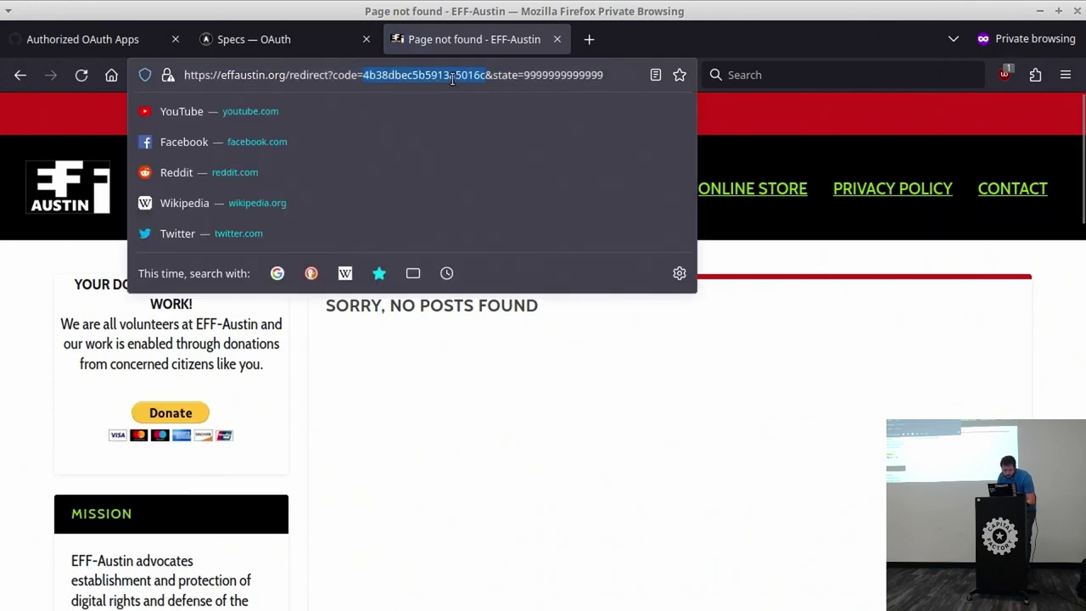
{"action": "key", "text": "alt+Tab"}
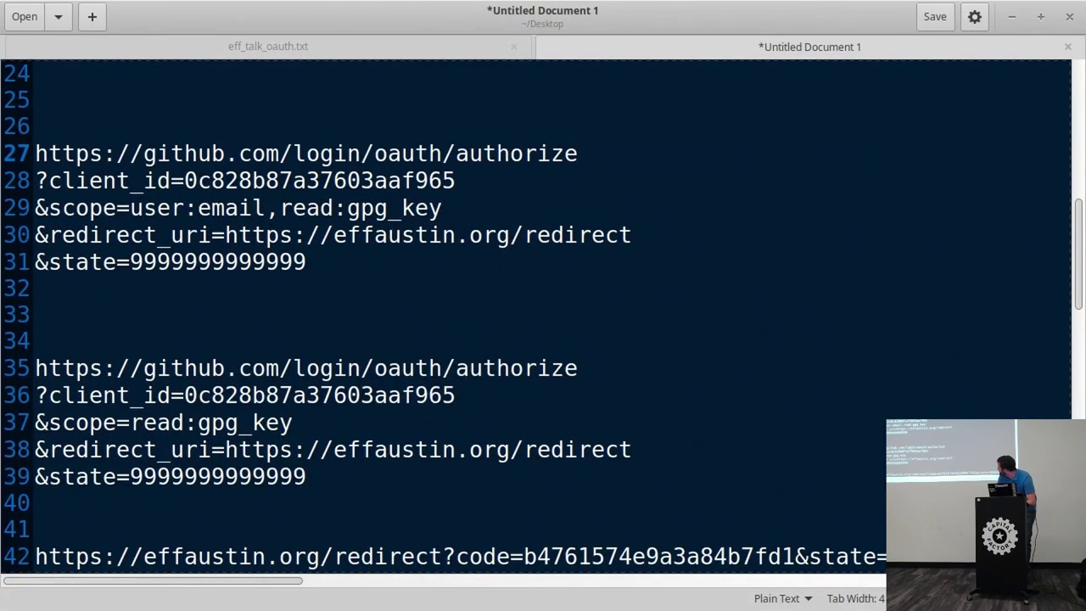
{"action": "scroll", "coordinate": [684, 480], "scroll_direction": "down", "scroll_amount": 4}
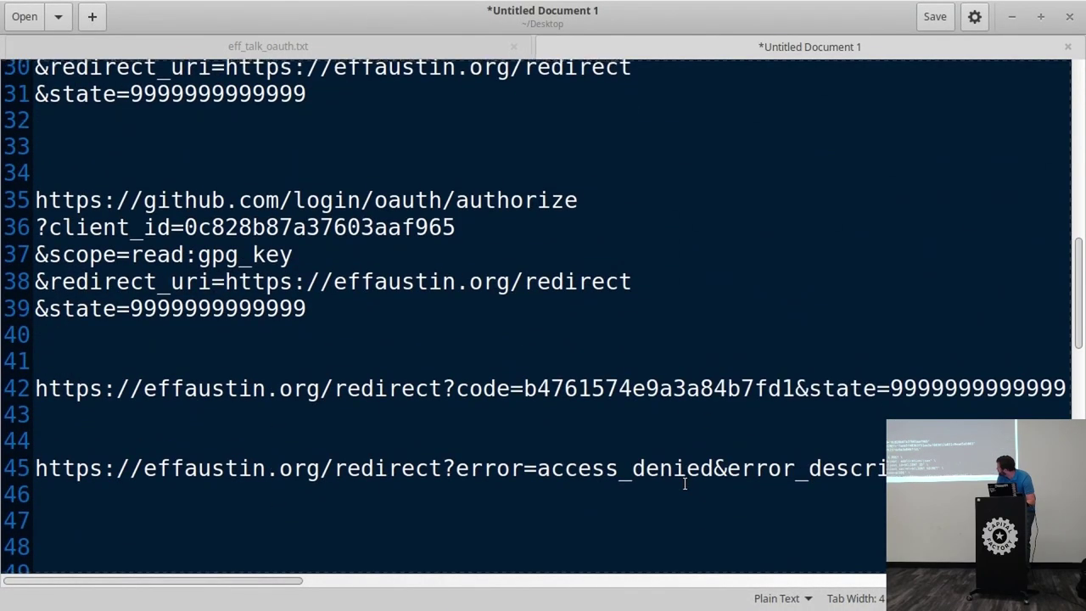
{"action": "scroll", "coordinate": [684, 483], "scroll_direction": "down", "scroll_amount": 3}
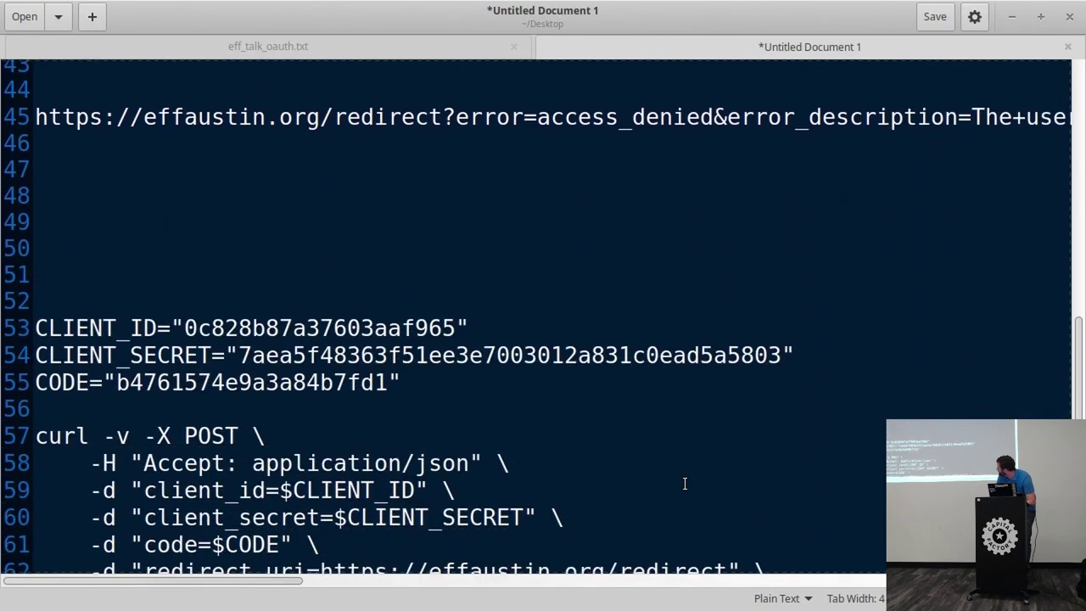
{"action": "double_click", "coordinate": [321, 382]}
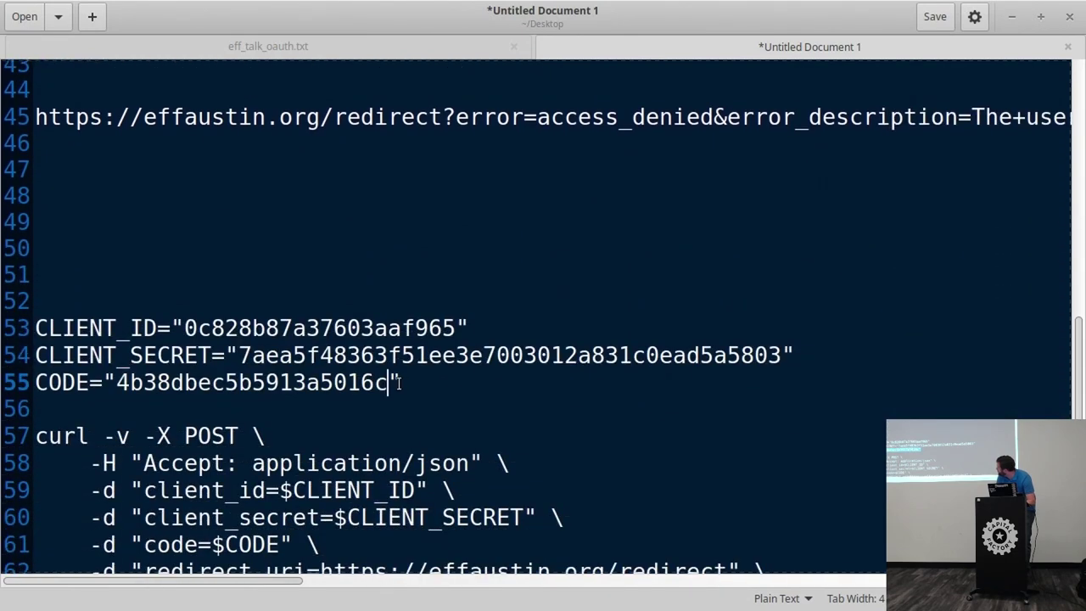
Paste lines 53–55 into the terminal to define CLIENT_ID, CLIENT_SECRET and CODE.
{"action": "left_click_drag", "start_coordinate": [402, 383], "coordinate": [18, 328]}
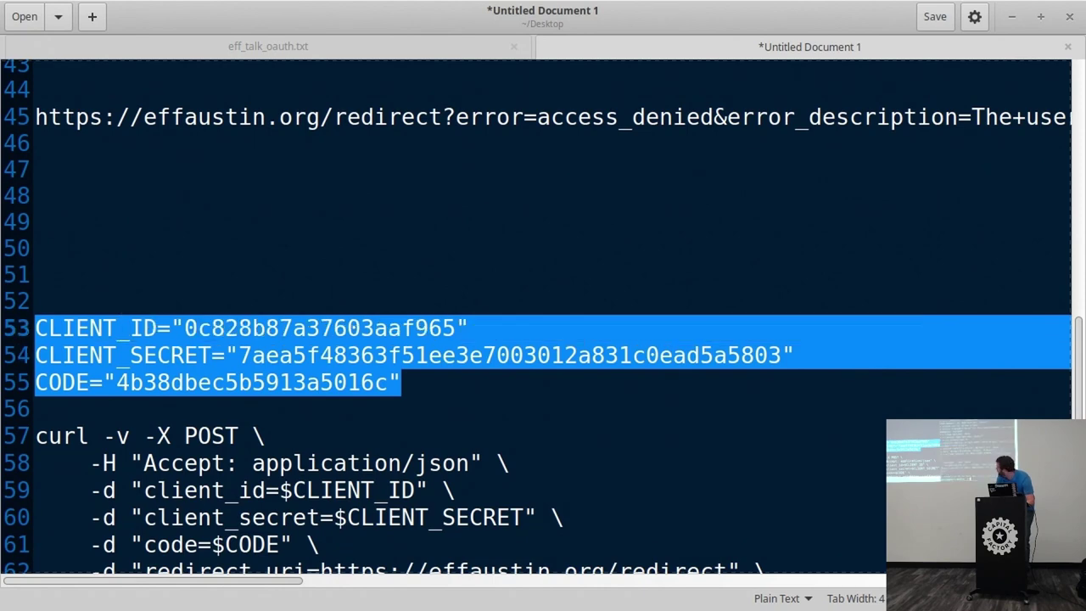
{"action": "key", "text": "alt+Tab"}
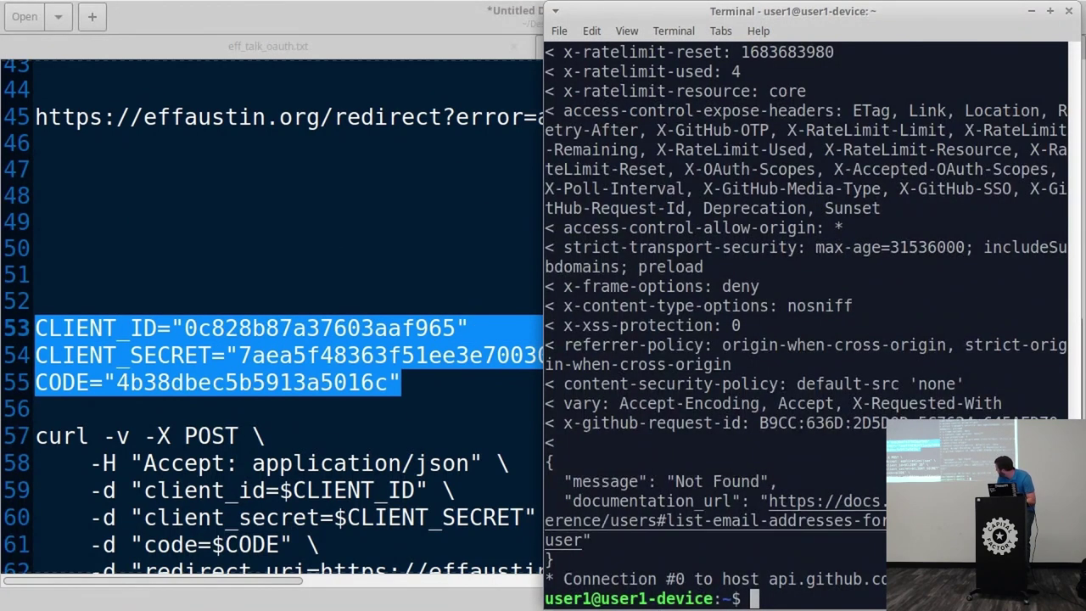
{"action": "key", "text": "Return"}
{"action": "key", "text": "Return"}
{"action": "key", "text": "Return"}
{"action": "key", "text": "Return"}
{"action": "key", "text": "Return"}
{"action": "key", "text": "Return"}
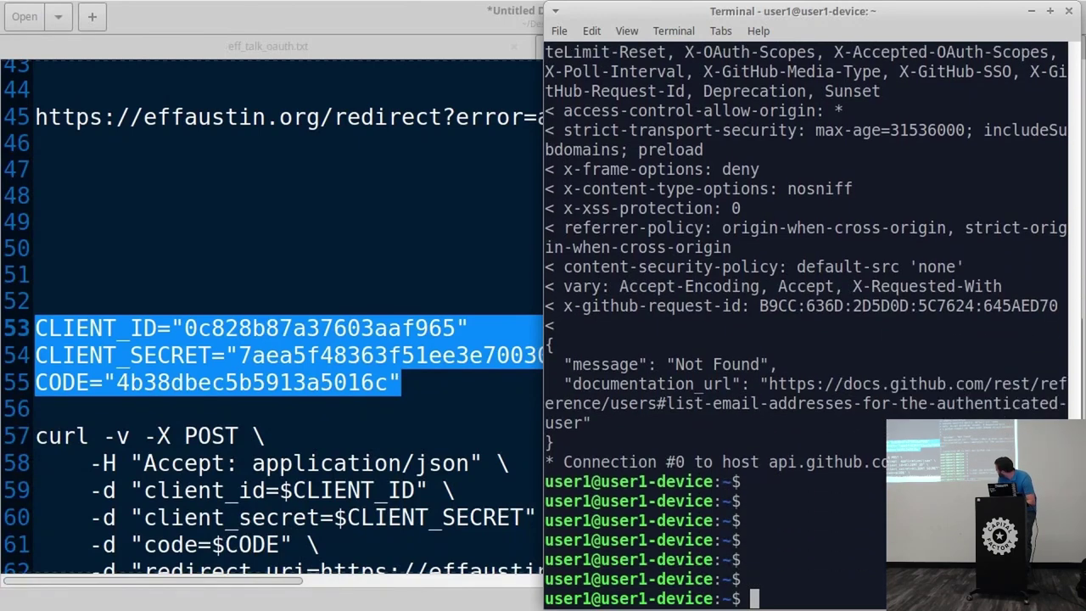
{"action": "key", "text": "ctrl+shift+v"}
{"action": "key", "text": "Return"}
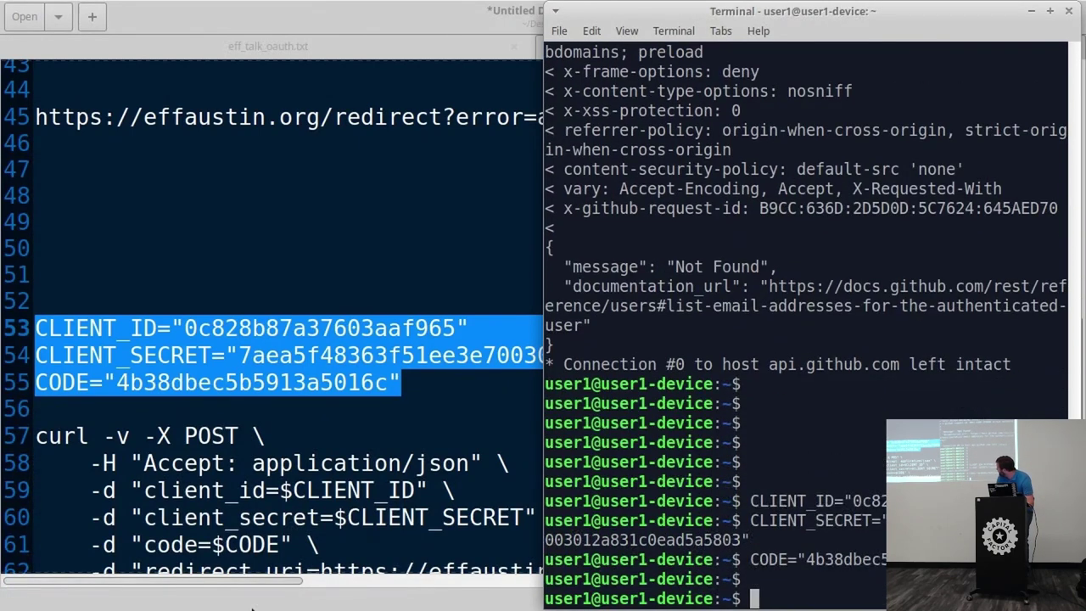
{"action": "left_click", "coordinate": [306, 451]}
{"action": "scroll", "coordinate": [300, 454], "scroll_direction": "down", "scroll_amount": 1}
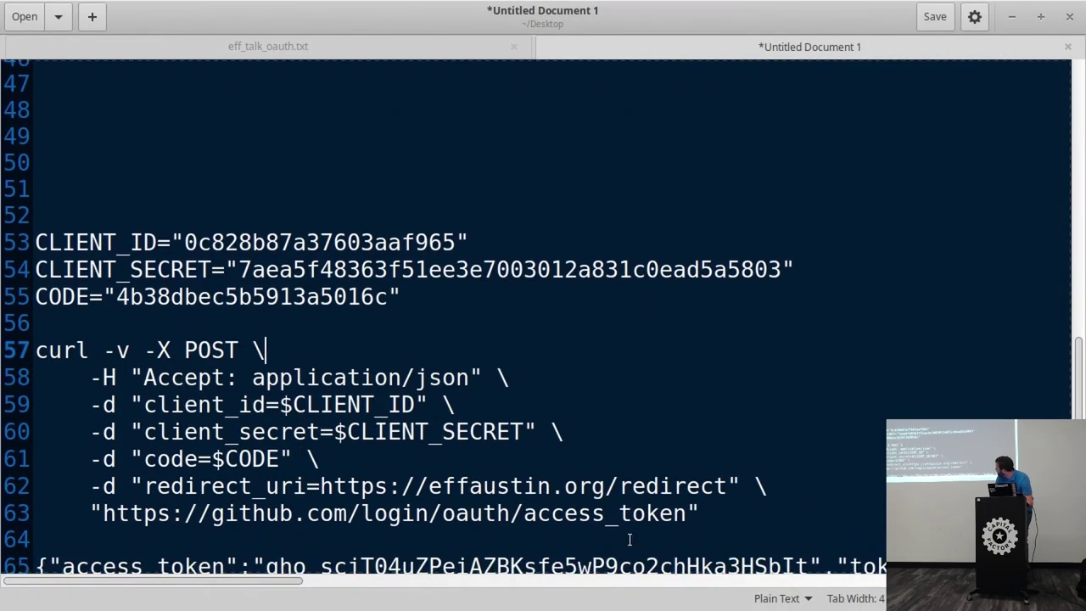
Run the curl command from lines 57–63 in the terminal to get a bearer access_token.
{"action": "left_click_drag", "start_coordinate": [701, 513], "coordinate": [37, 349]}
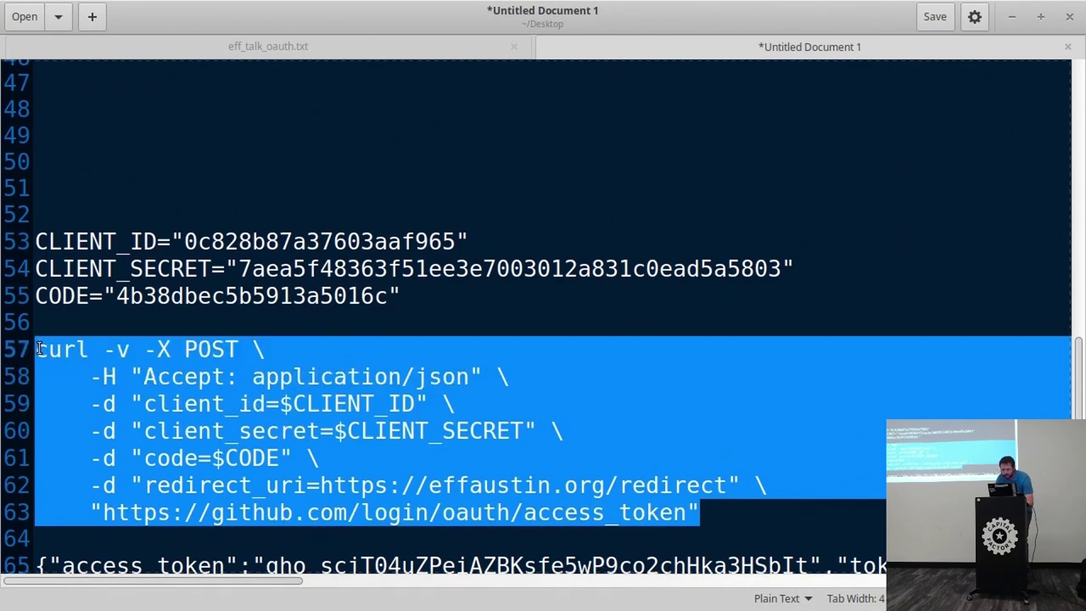
{"action": "key", "text": "ctrl+c"}
{"action": "key", "text": "alt+Tab"}
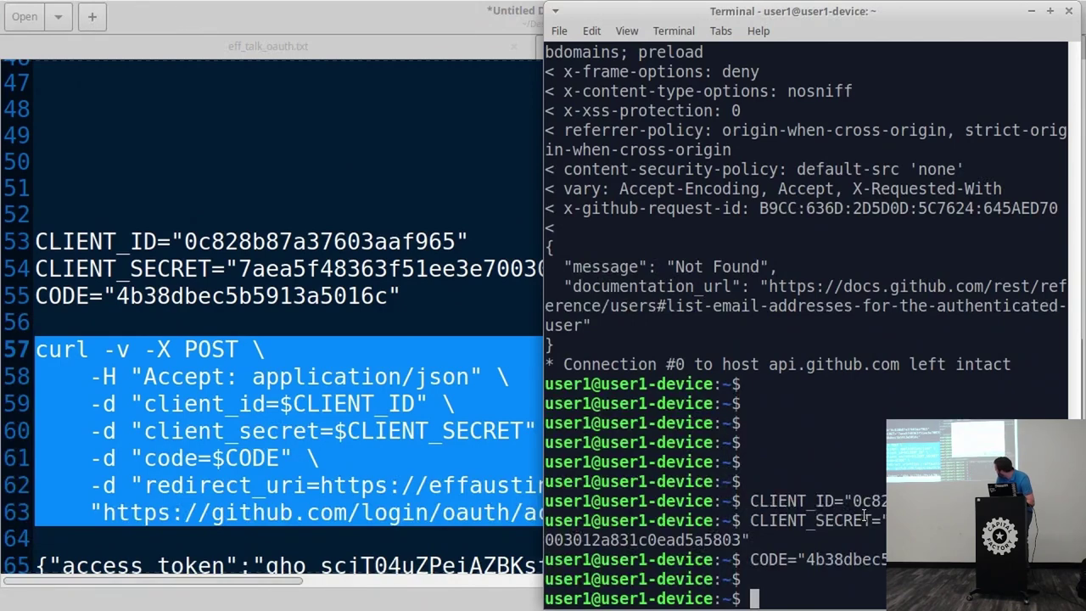
{"action": "key", "text": "Return"}
{"action": "key", "text": "Return"}
{"action": "key", "text": "Return"}
{"action": "key", "text": "Return"}
{"action": "key", "text": "ctrl+shift+v"}
{"action": "key", "text": "Return"}
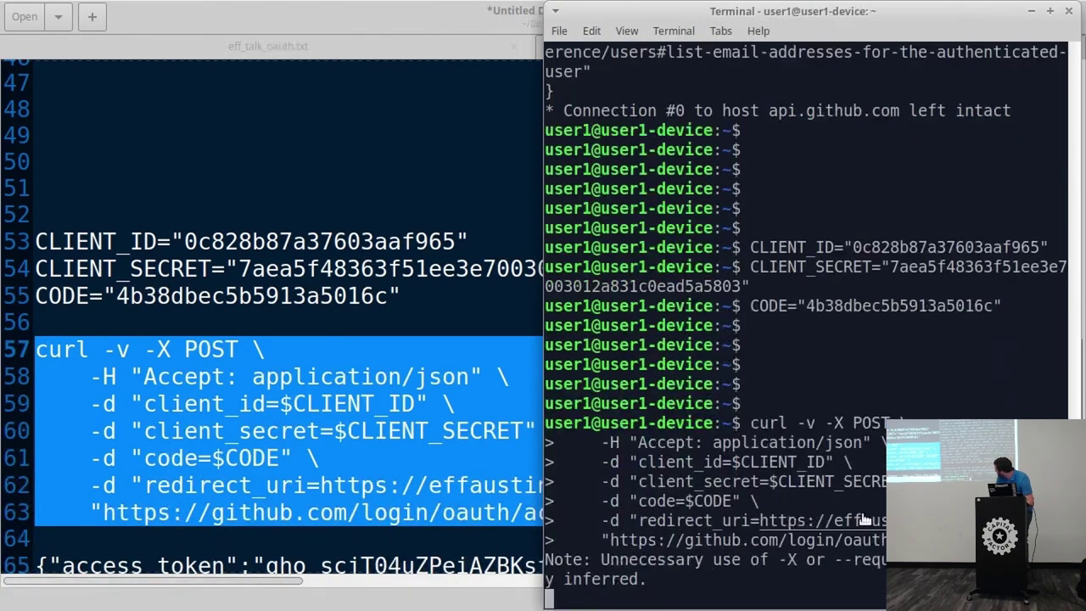
{"action": "key", "text": "Return"}
{"action": "key", "text": "Return"}
{"action": "key", "text": "Return"}
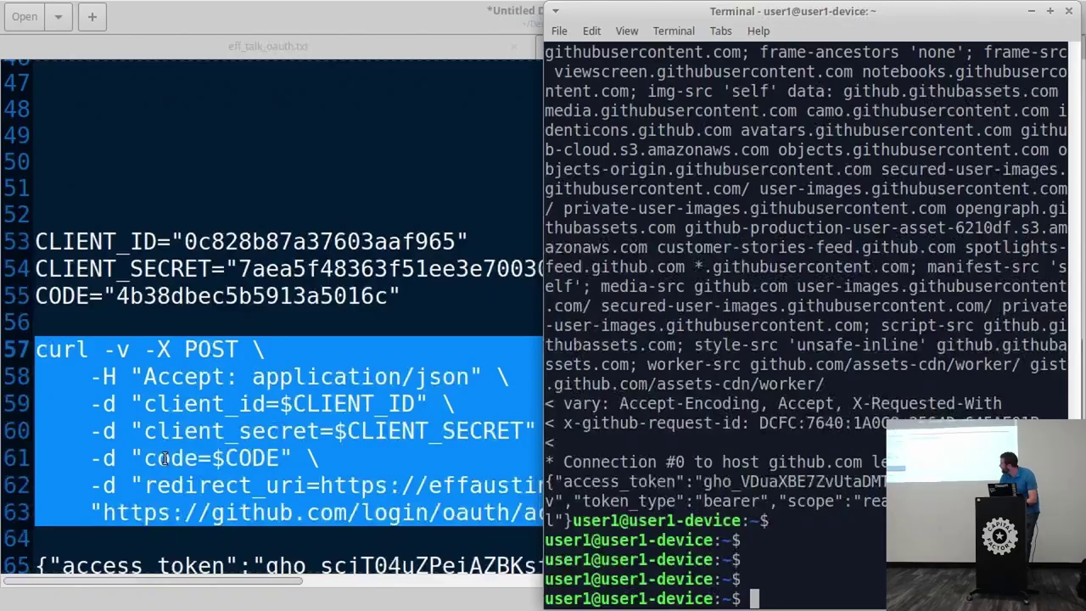
{"action": "key", "text": "alt+Tab"}
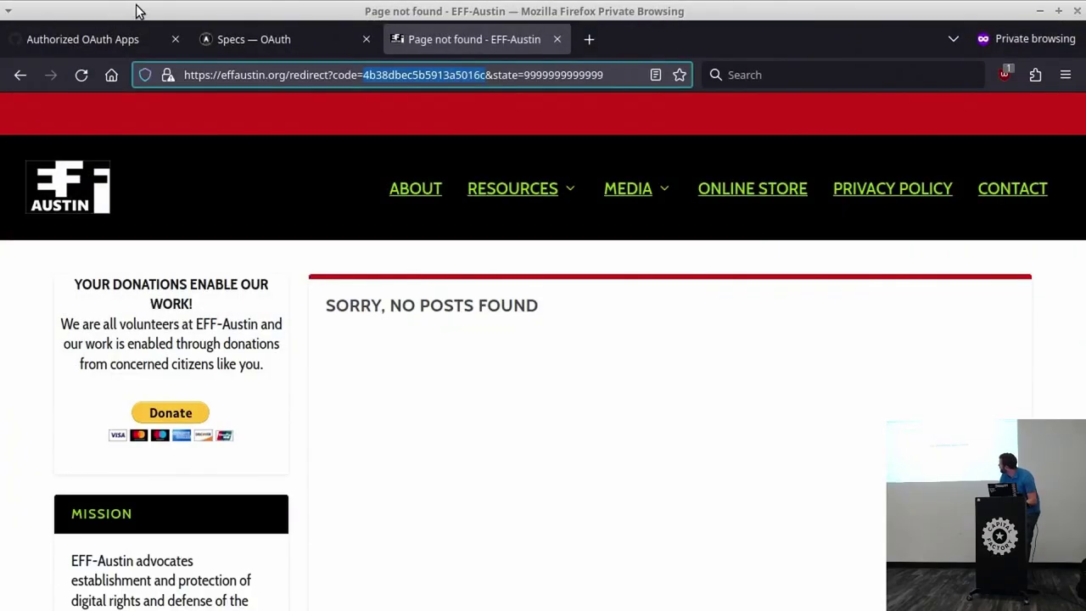
Reload Authorized OAuth Apps so eff-austin-talk-app appears, marked Never used.
{"action": "left_click", "coordinate": [127, 40]}
{"action": "key", "text": "F5"}
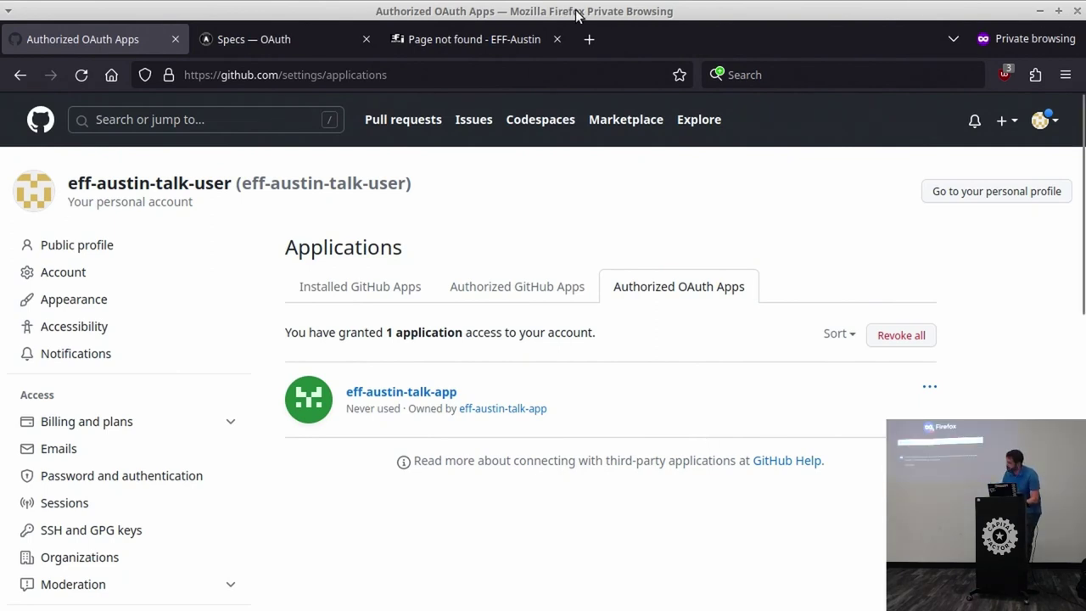
Search Google for 'saml 2.0' in a new private tab.
{"action": "left_click", "coordinate": [584, 39]}
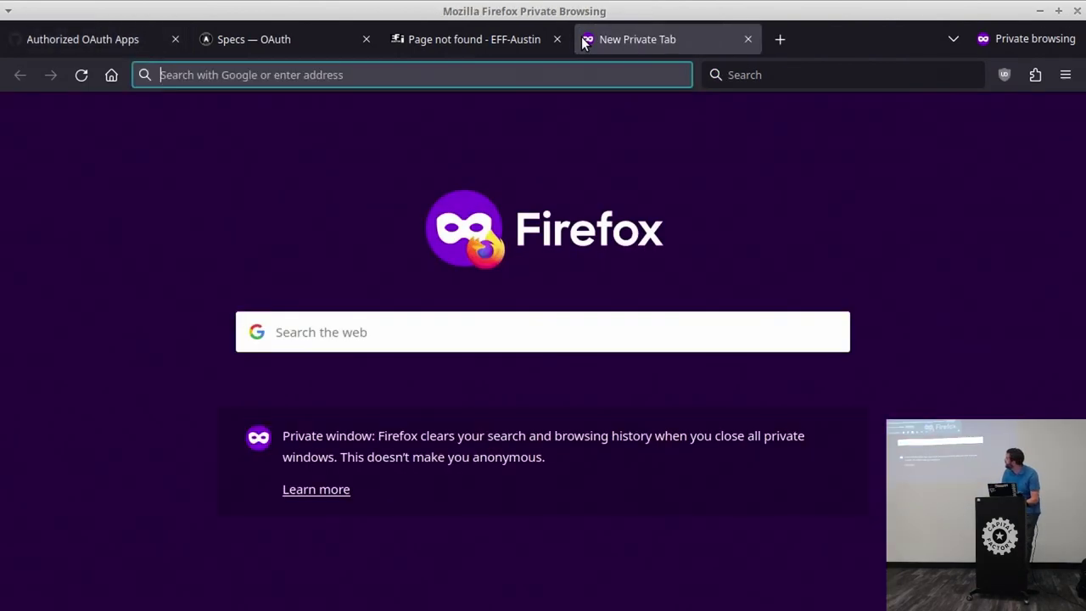
{"action": "type", "text": "saml"}
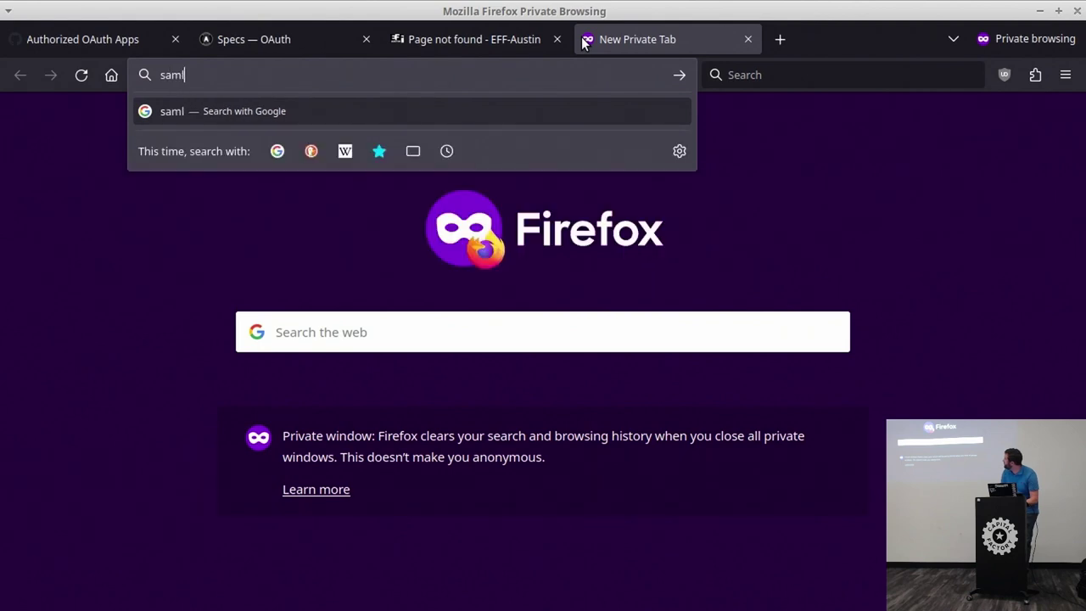
{"action": "type", "text": " 2.0"}
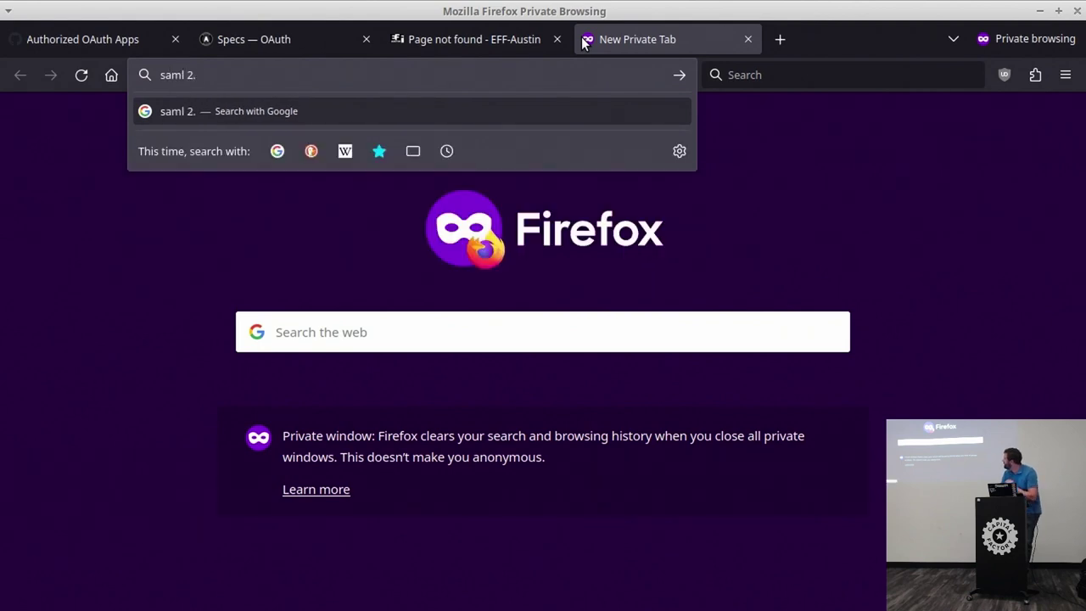
{"action": "key", "text": "Return"}
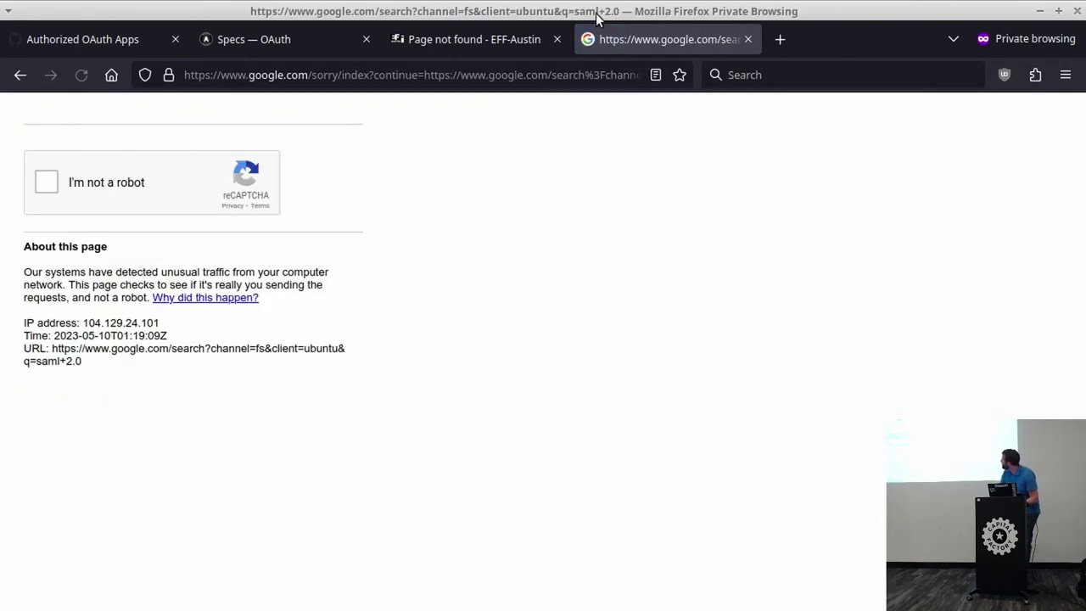
Pass the reCAPTCHA by choosing the three bridge pictures, then reach the SAML 2.0 Wikipedia result.
{"action": "left_click", "coordinate": [72, 175]}
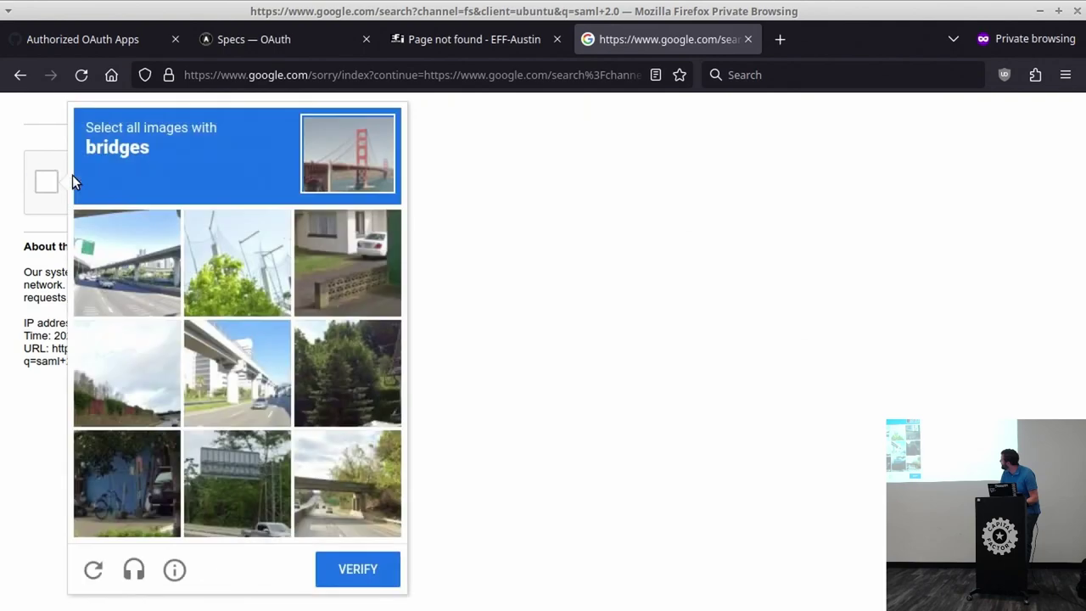
{"action": "left_click", "coordinate": [135, 241]}
{"action": "left_click", "coordinate": [241, 393]}
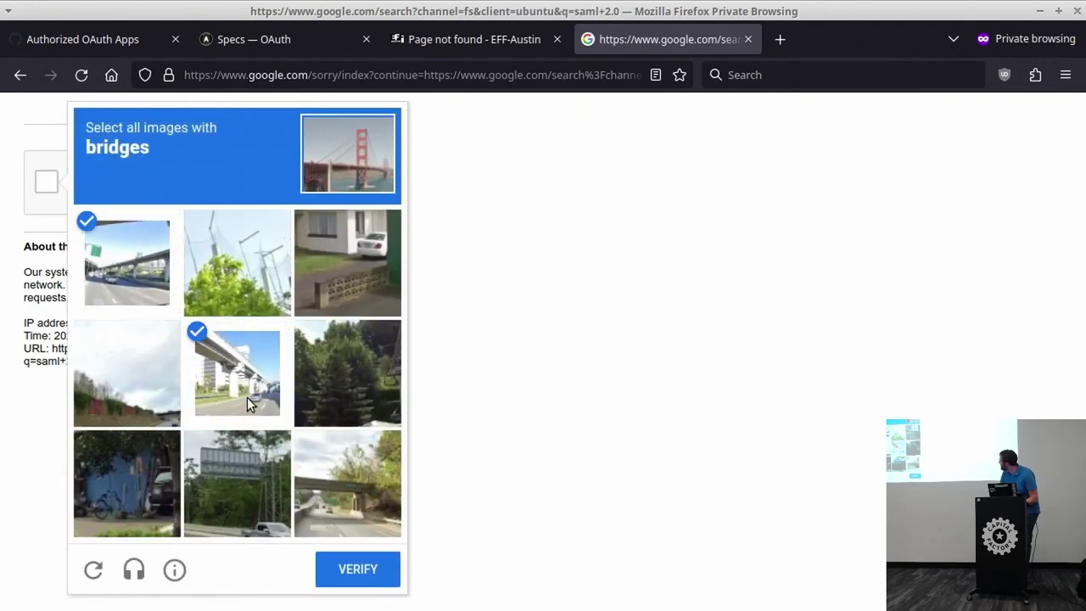
{"action": "left_click", "coordinate": [341, 493]}
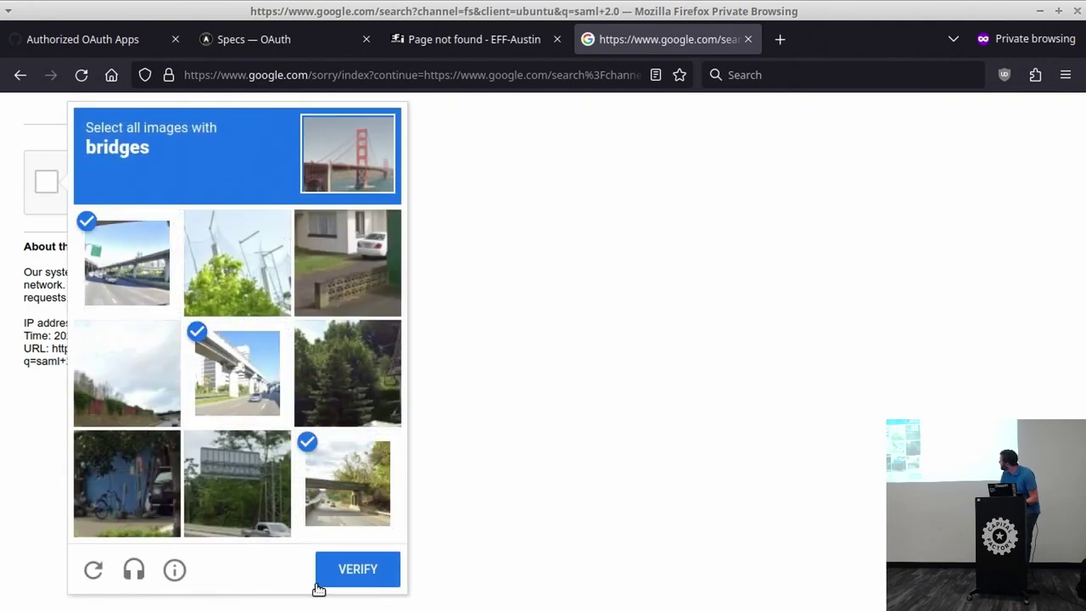
{"action": "left_click", "coordinate": [351, 571]}
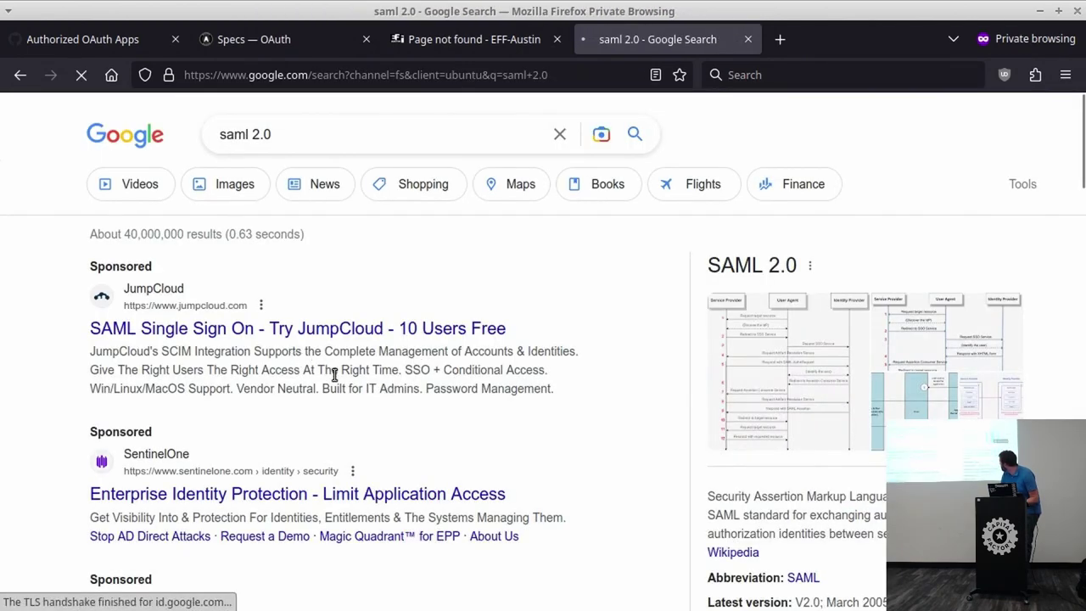
{"action": "scroll", "coordinate": [359, 397], "scroll_direction": "down", "scroll_amount": 2}
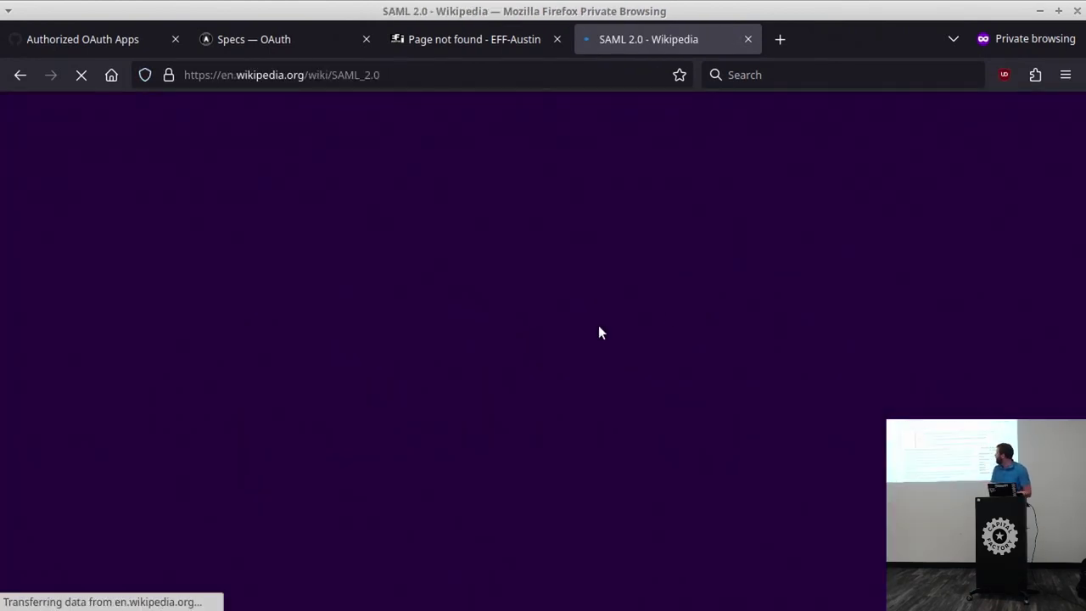
{"action": "scroll", "coordinate": [600, 392], "scroll_direction": "down", "scroll_amount": 2}
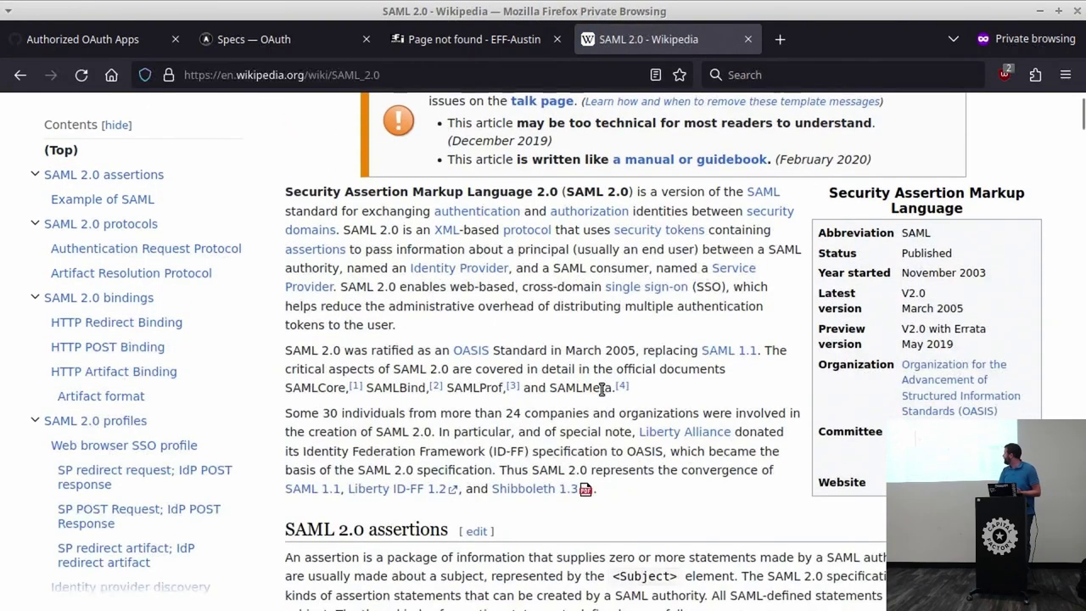
{"action": "scroll", "coordinate": [601, 390], "scroll_direction": "up", "scroll_amount": 4}
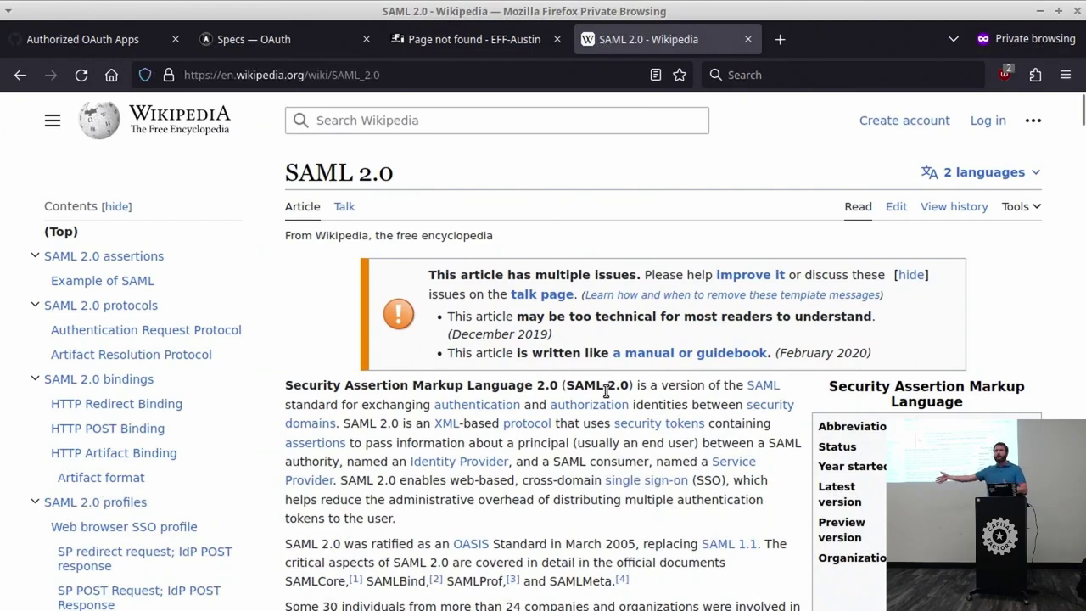